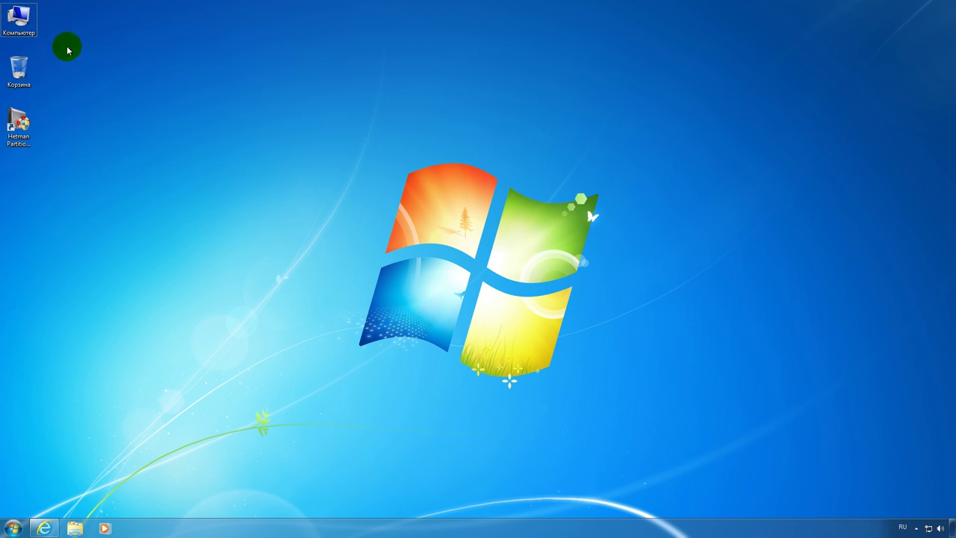
View the computer's system properties to check the installed Windows edition and its activation status
right_click(27, 25)
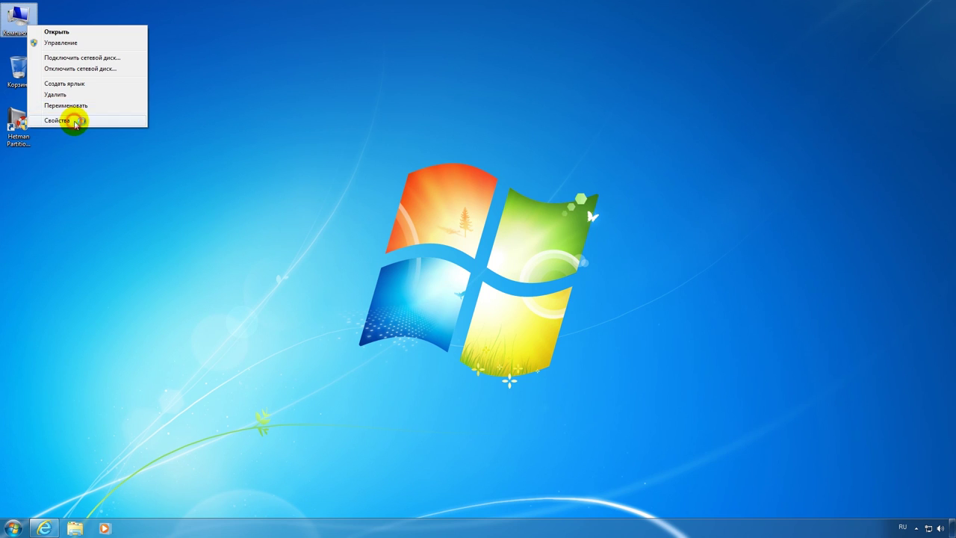
click(86, 121)
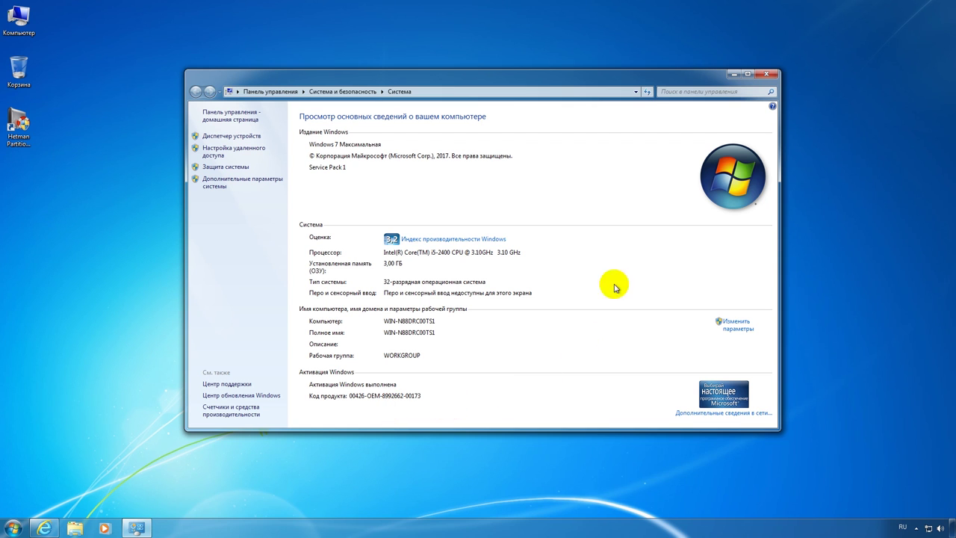
click(734, 75)
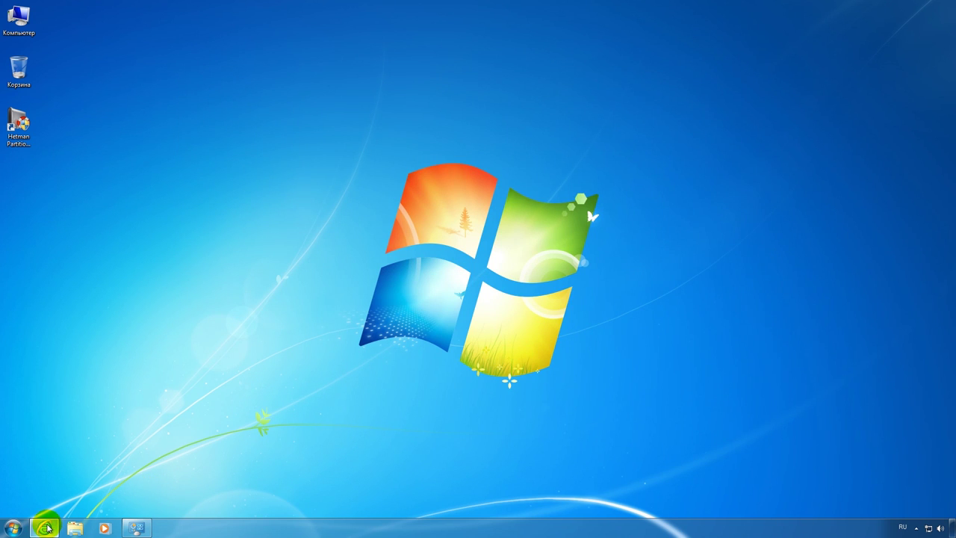
In Internet Explorer, download Windows10Upgrade24074 from Microsoft's accessibility upgrade page and save it to the desktop (Рабочий стол)
click(44, 528)
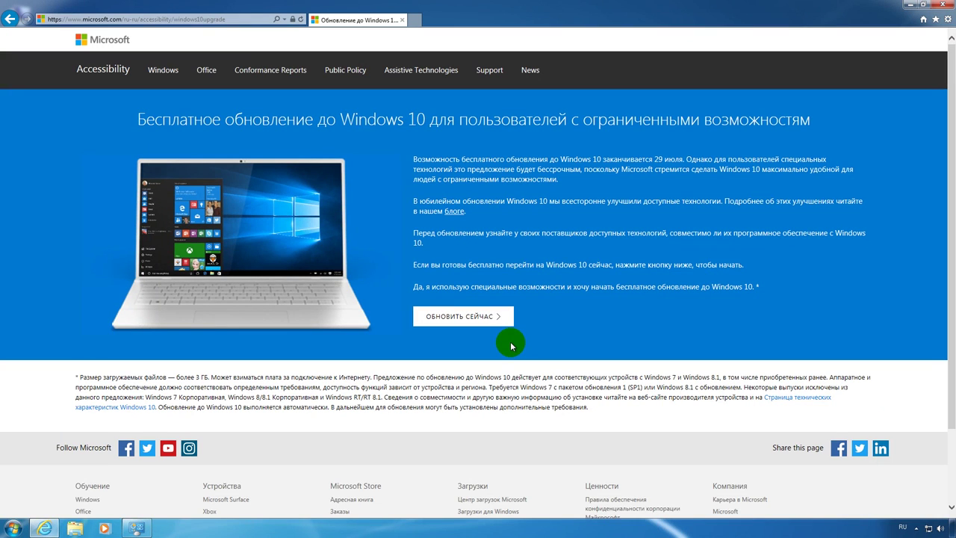
click(487, 315)
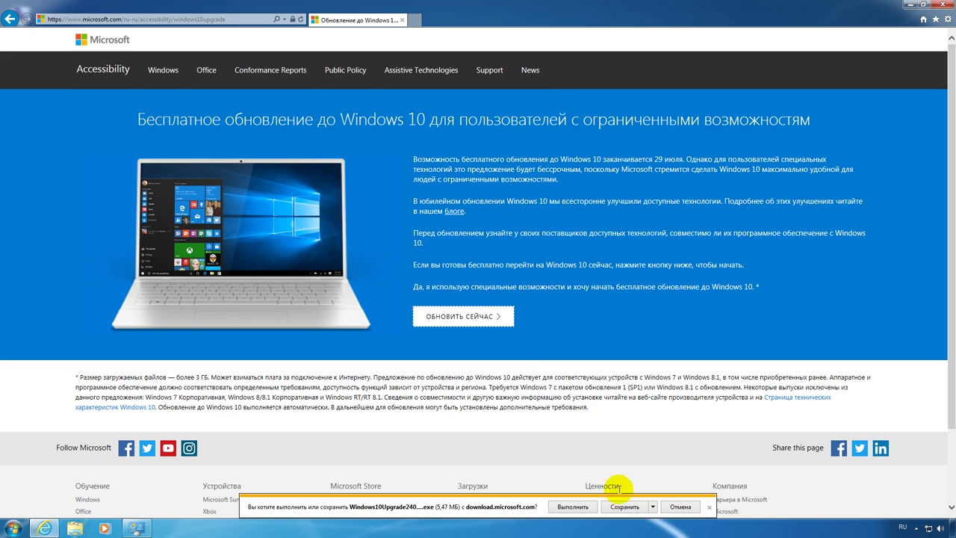
click(652, 506)
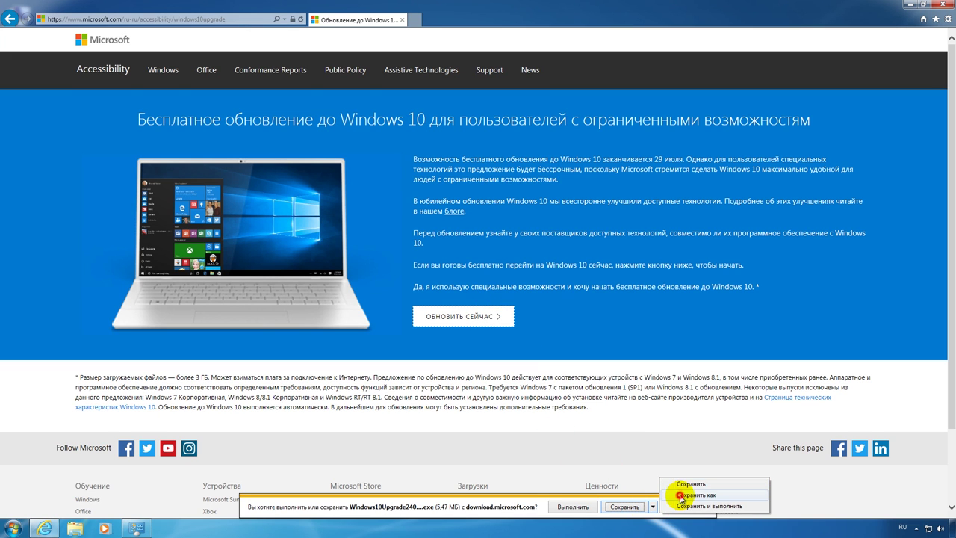
click(680, 494)
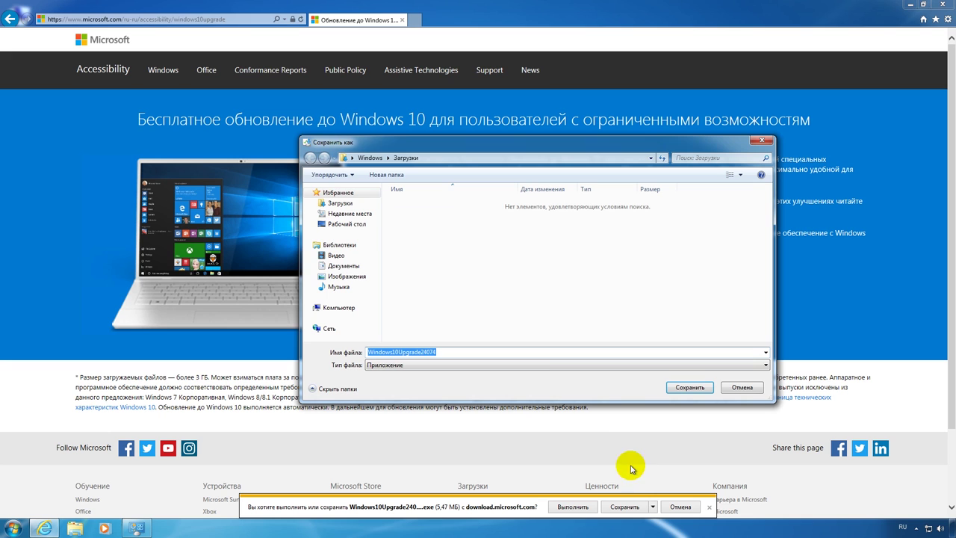
click(363, 224)
click(688, 386)
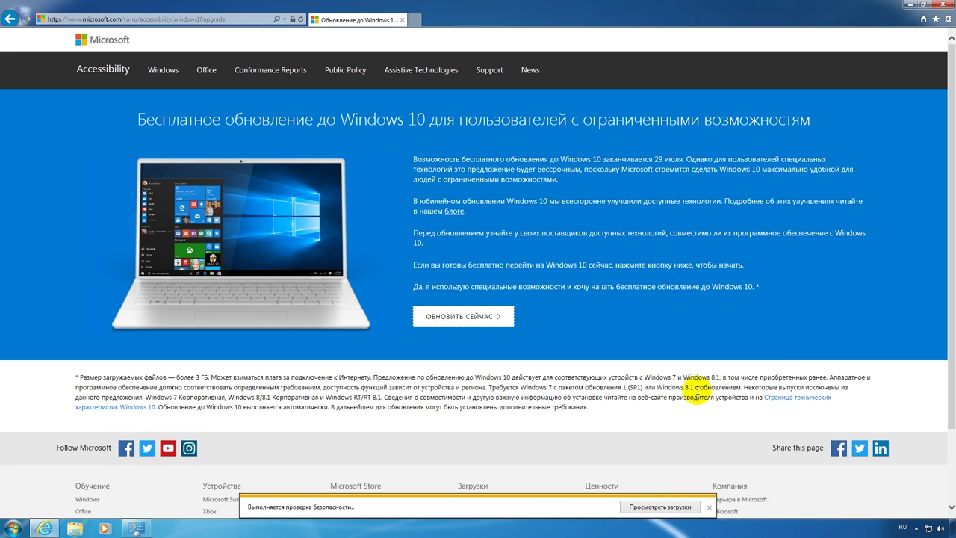
Minimize the browser and launch the downloaded Windows 10 upgrade file from the desktop
click(907, 5)
click(24, 177)
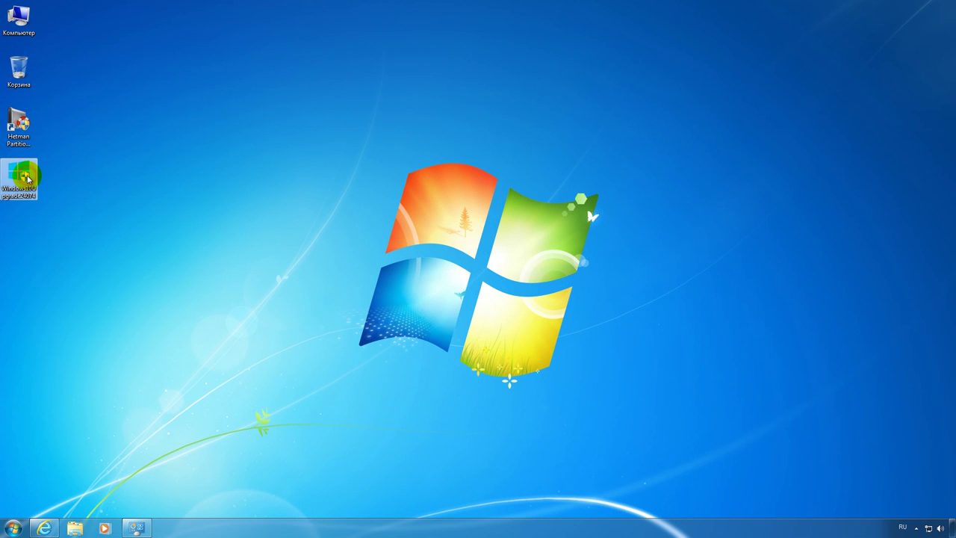
double_click(24, 178)
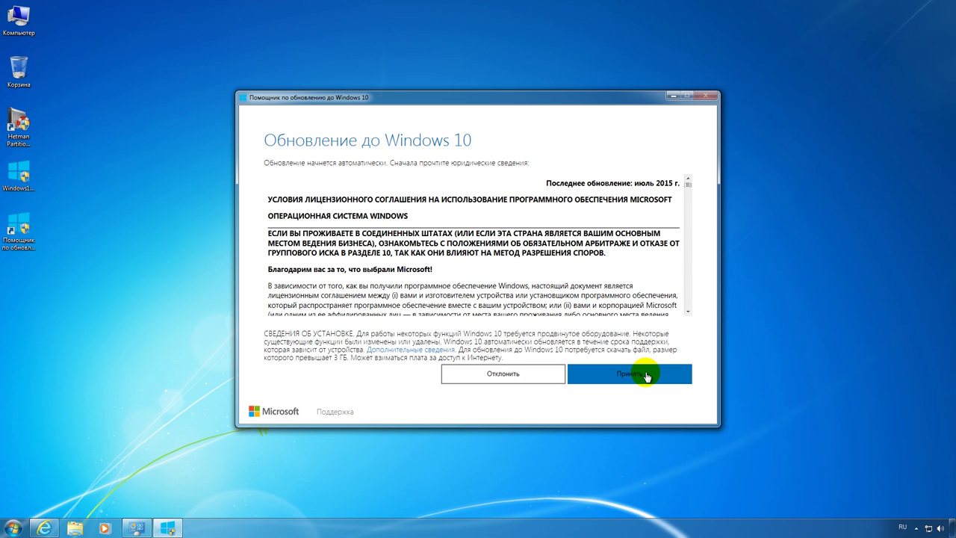
Accept the Windows 10 licence terms and run the upgrade through to an immediate restart
scroll(634, 284, down, 4)
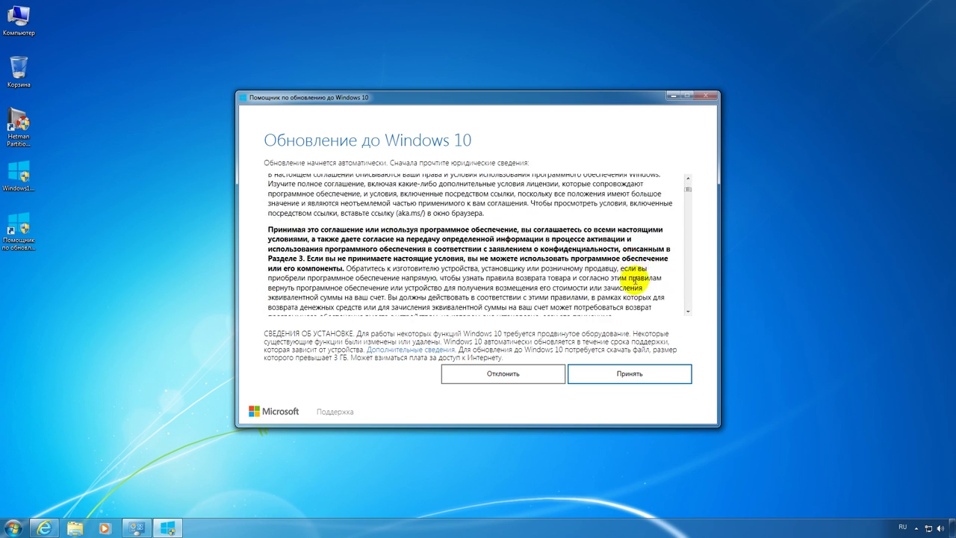
scroll(635, 282, down, 3)
click(651, 369)
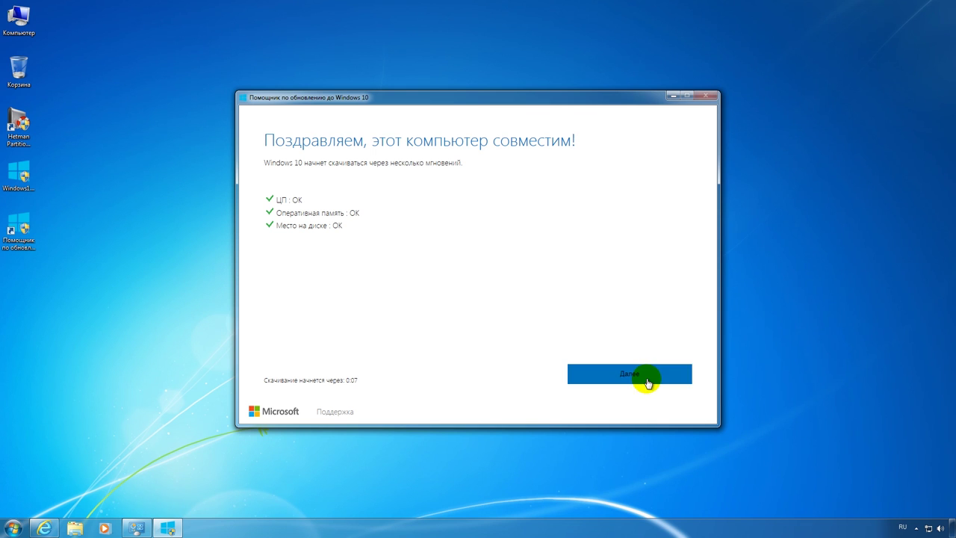
click(647, 378)
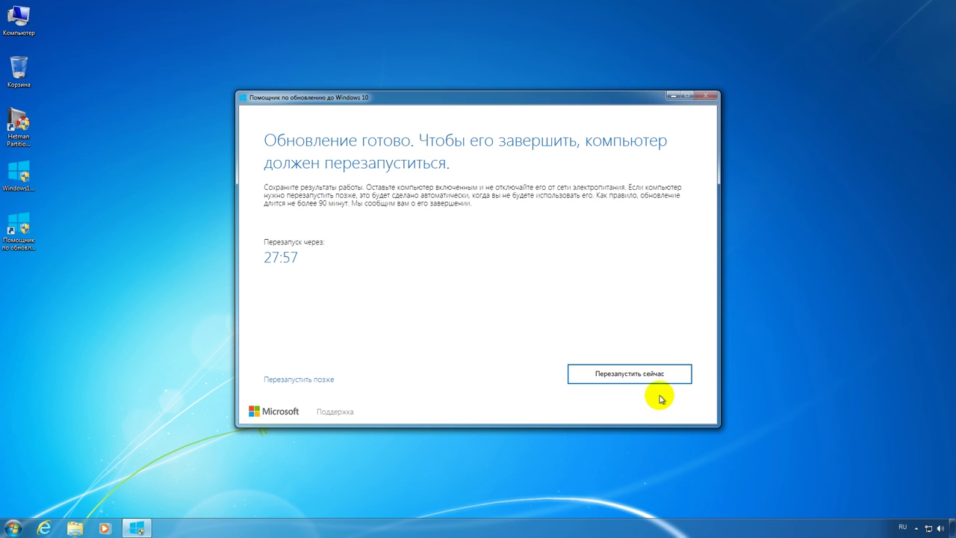
click(660, 376)
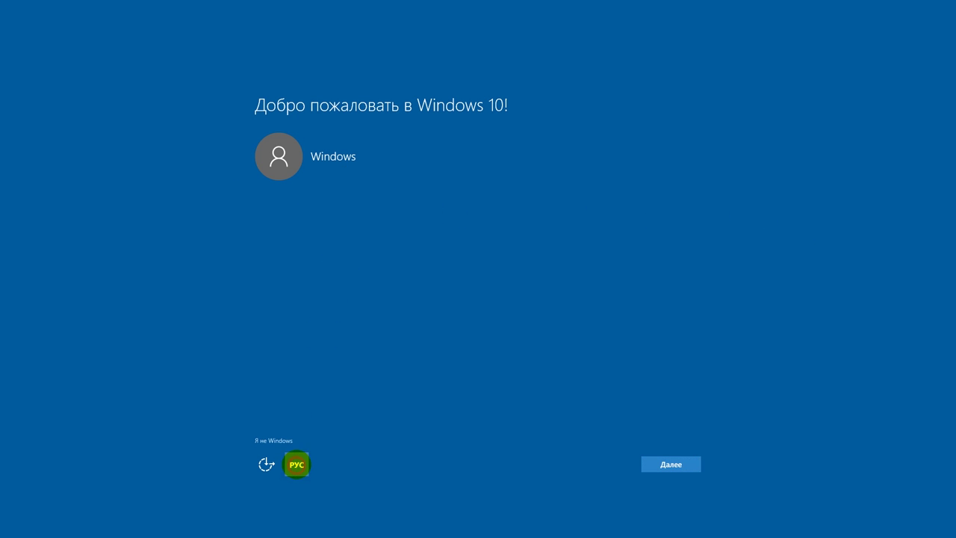
Complete the Windows 10 first-run setup with the standard parameters (Использовать стандартные параметры) and exit the upgrade assistant
click(297, 469)
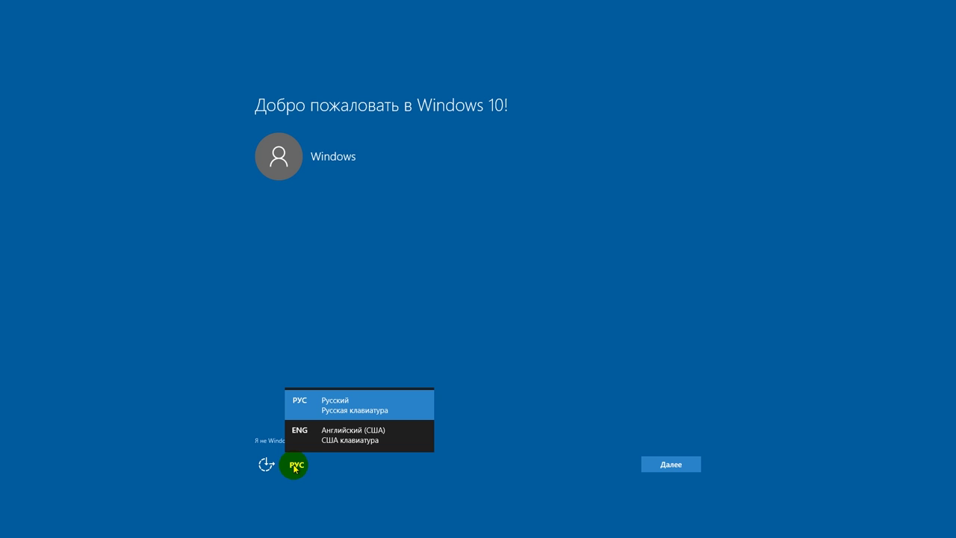
click(512, 448)
click(661, 467)
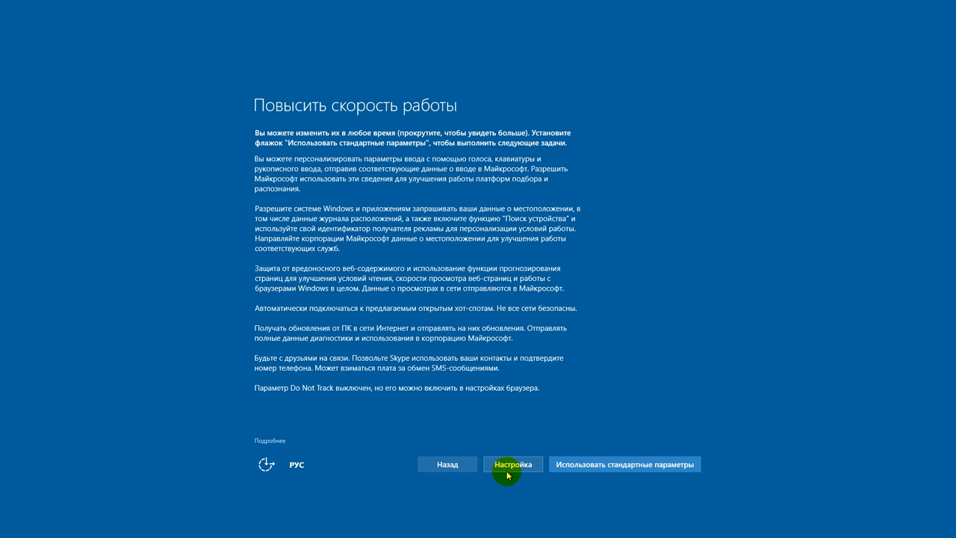
click(626, 467)
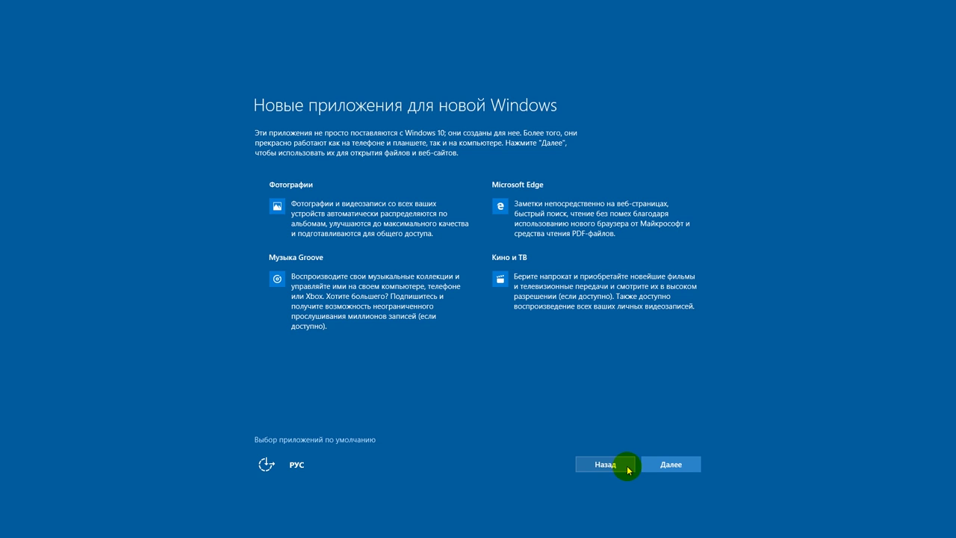
click(671, 467)
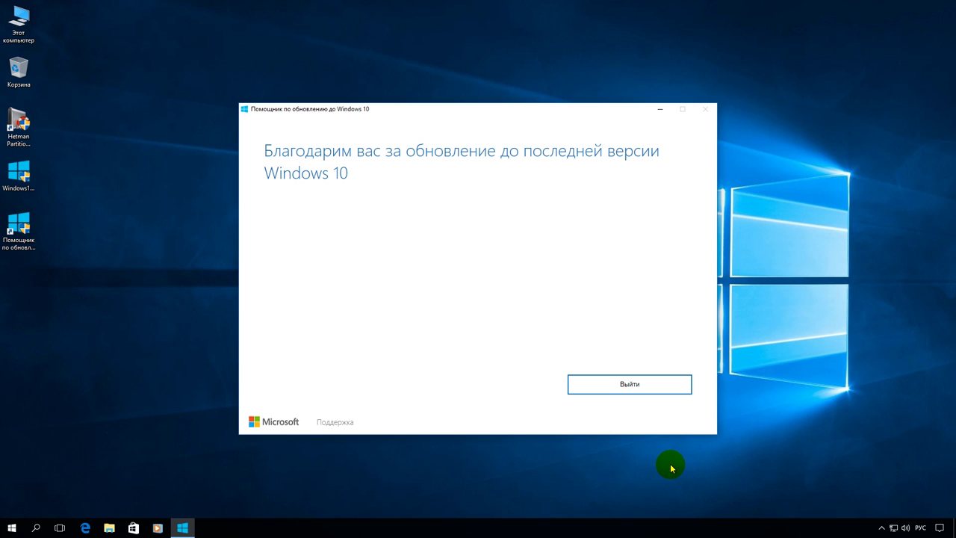
click(653, 387)
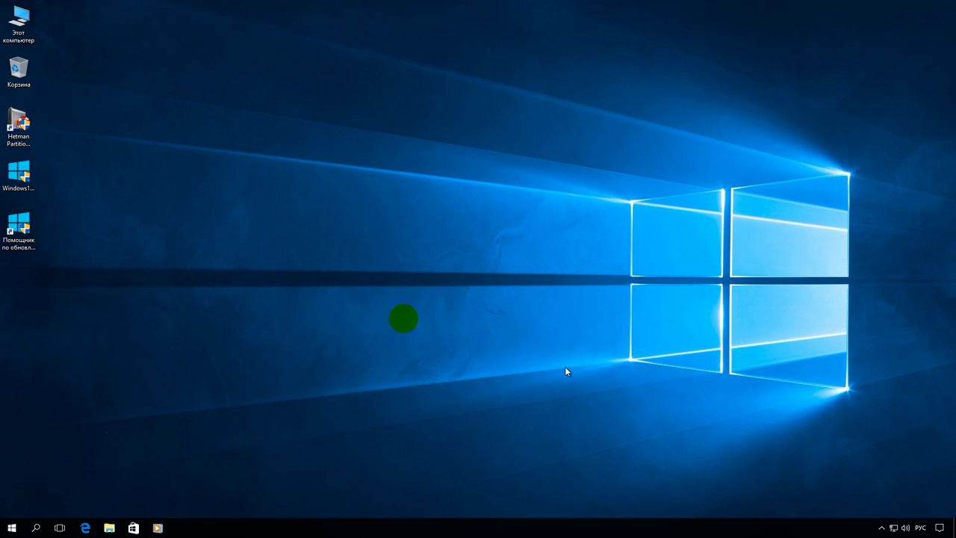
View the system information of the upgraded computer to check the Windows edition and activation status
right_click(11, 532)
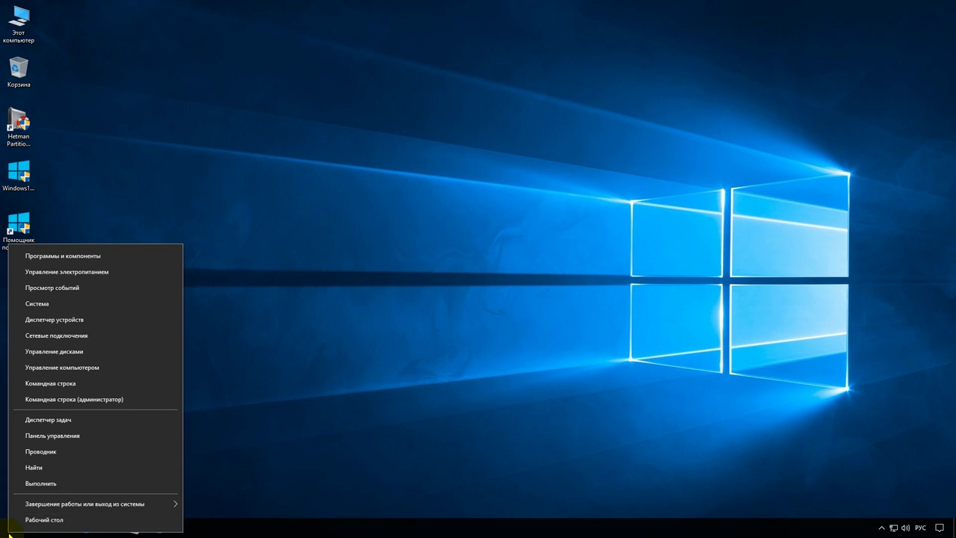
click(44, 307)
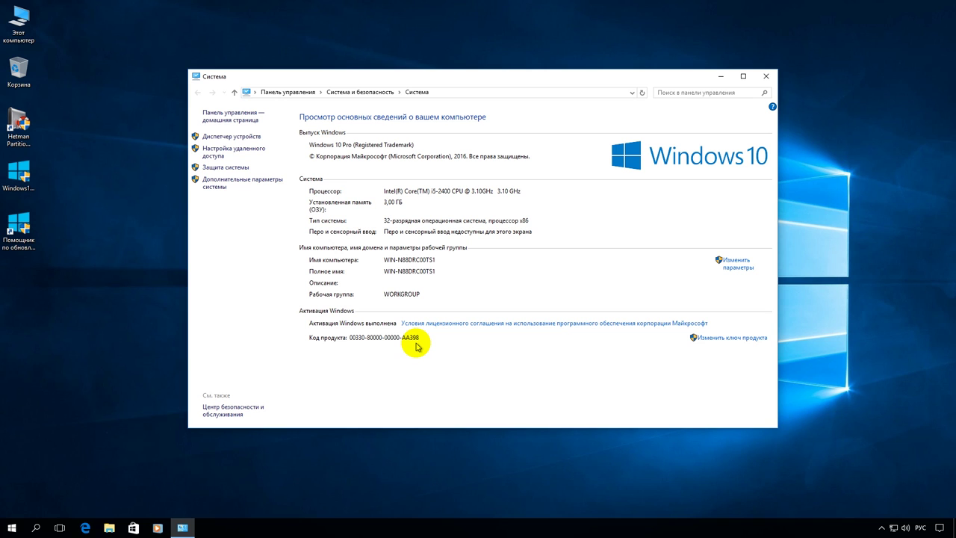
click(721, 76)
Browse to local disk C: in File Explorer and locate the Windows.old folder
click(25, 31)
double_click(24, 31)
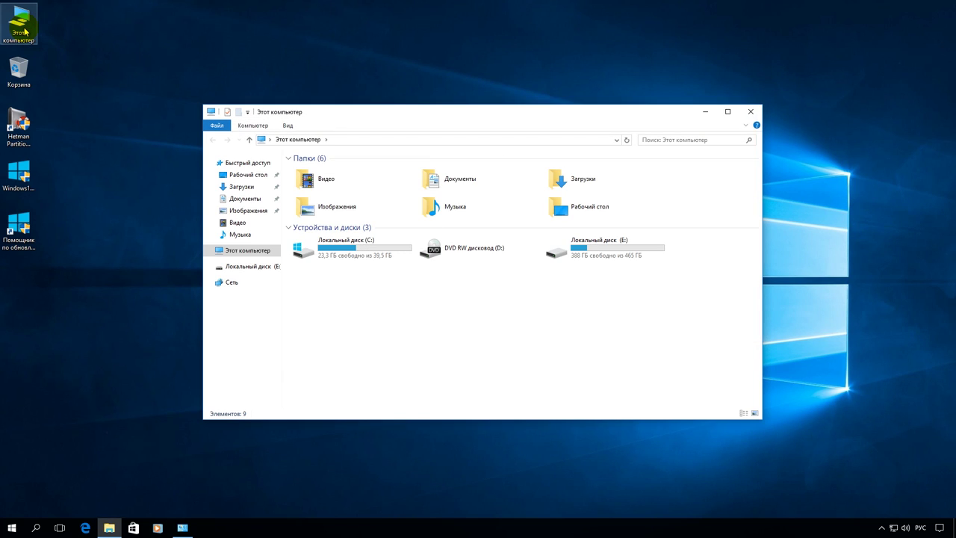
click(329, 252)
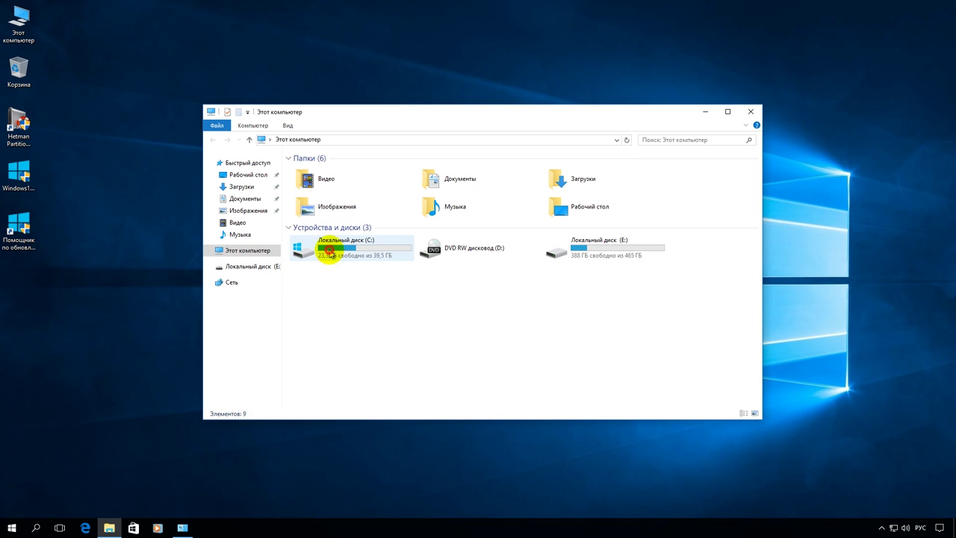
double_click(329, 253)
click(496, 185)
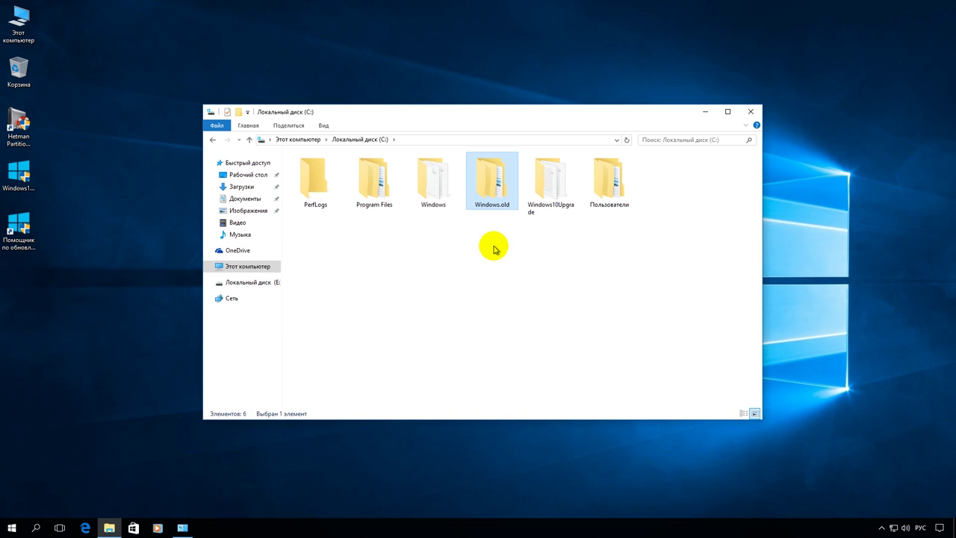
Open Disk Cleanup from the properties of drive C: and extend it to system files
click(250, 140)
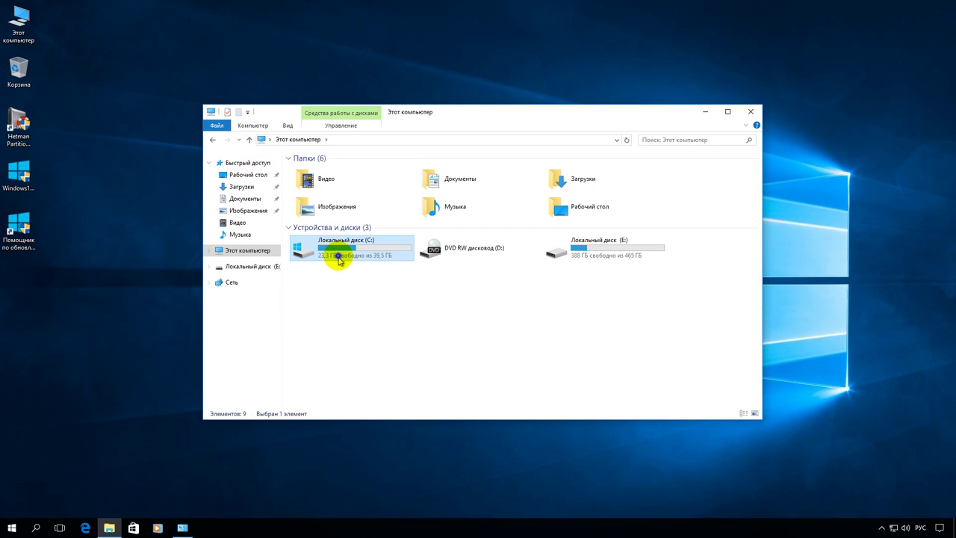
right_click(340, 257)
click(370, 413)
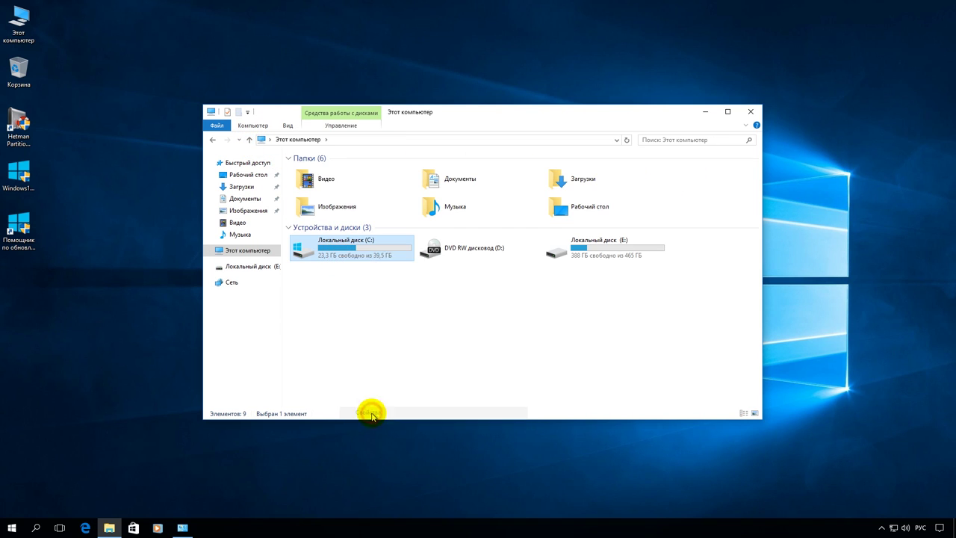
click(505, 428)
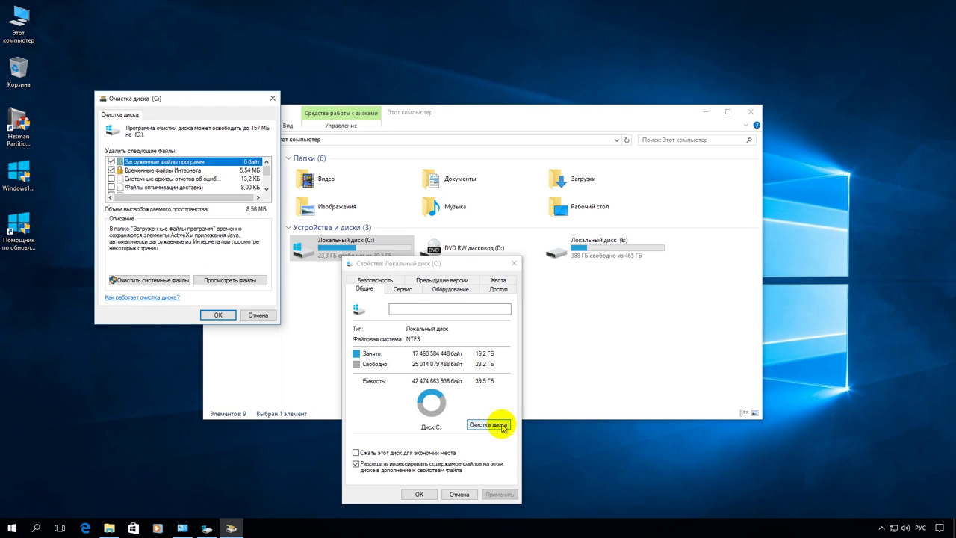
click(124, 280)
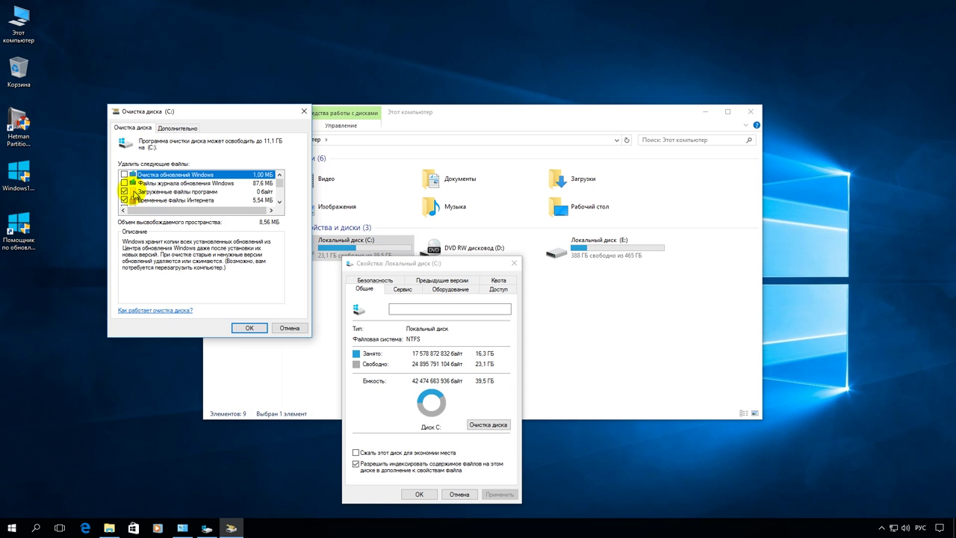
Select only Предыдущие установки Windows for cleanup, but cancel the removal and close the drive's windows
click(124, 200)
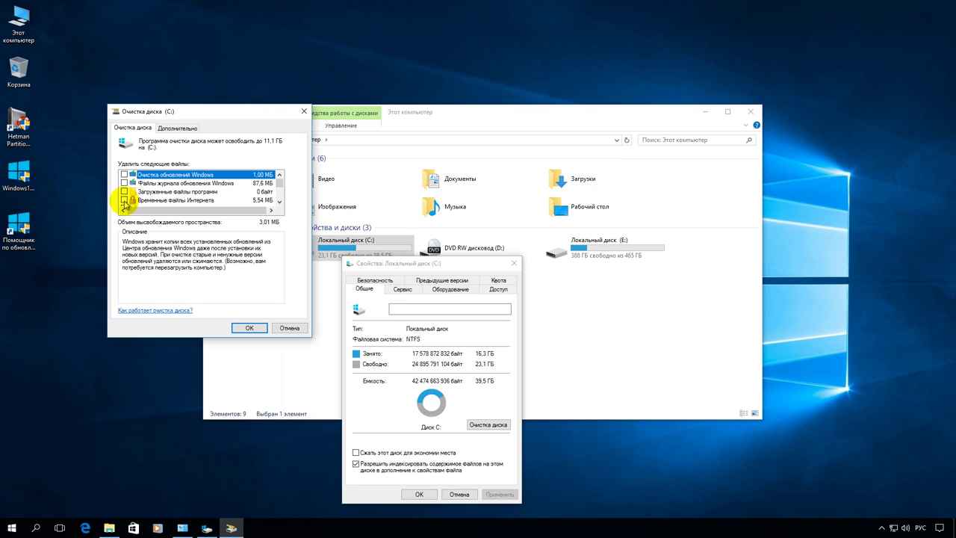
scroll(124, 202, down, 1)
scroll(125, 200, down, 1)
scroll(125, 196, down, 1)
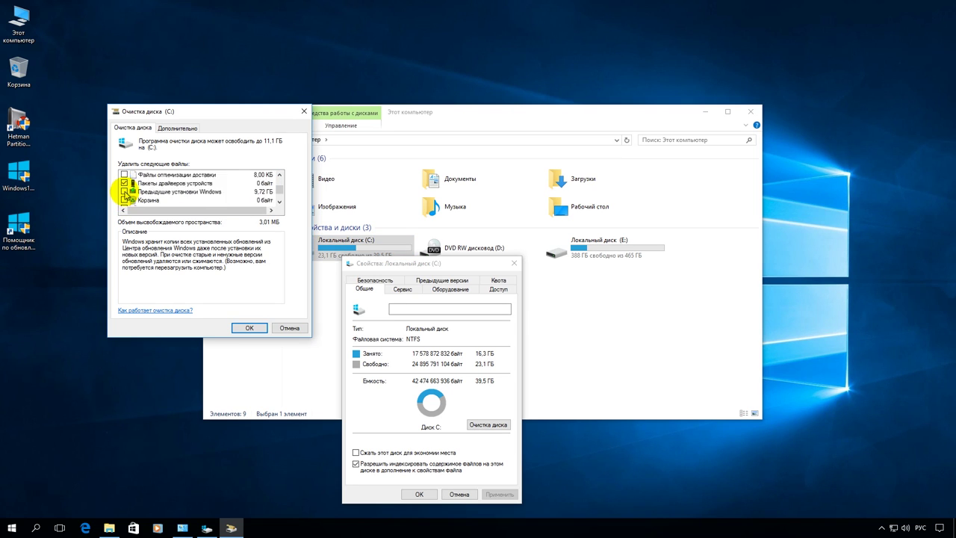
scroll(125, 190, down, 2)
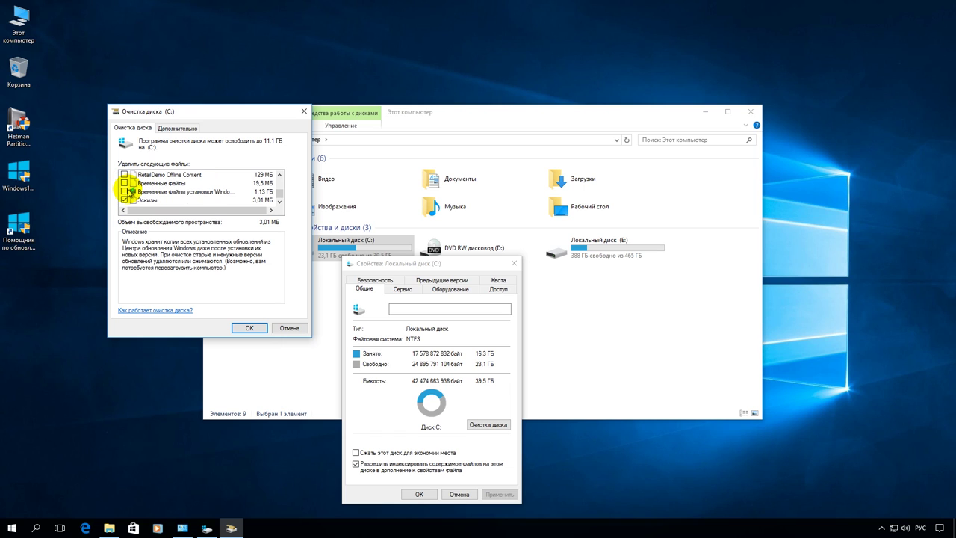
click(125, 201)
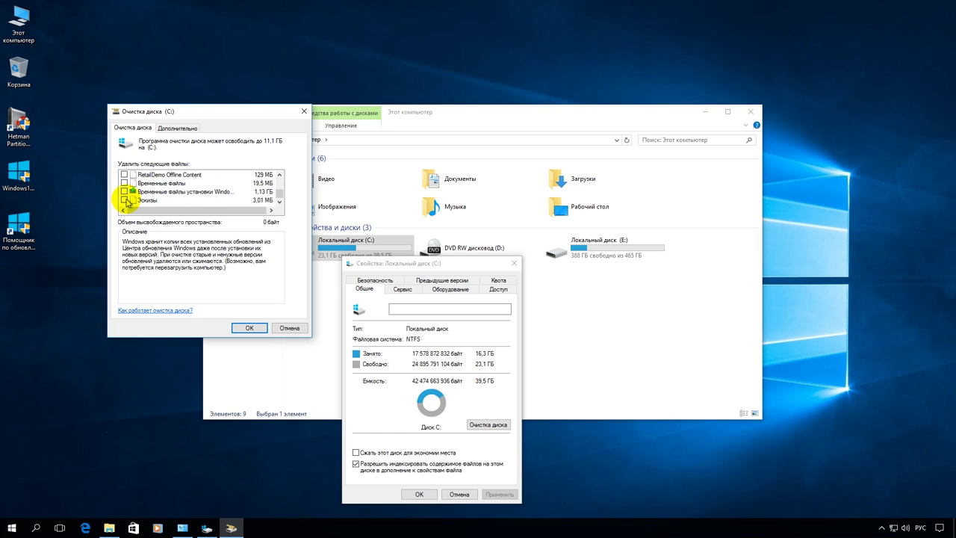
scroll(127, 200, up, 1)
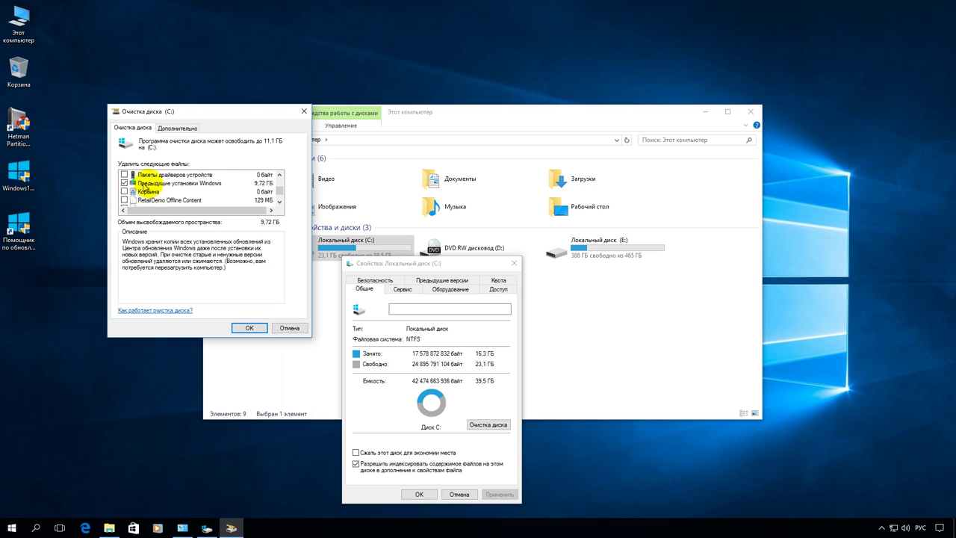
click(155, 182)
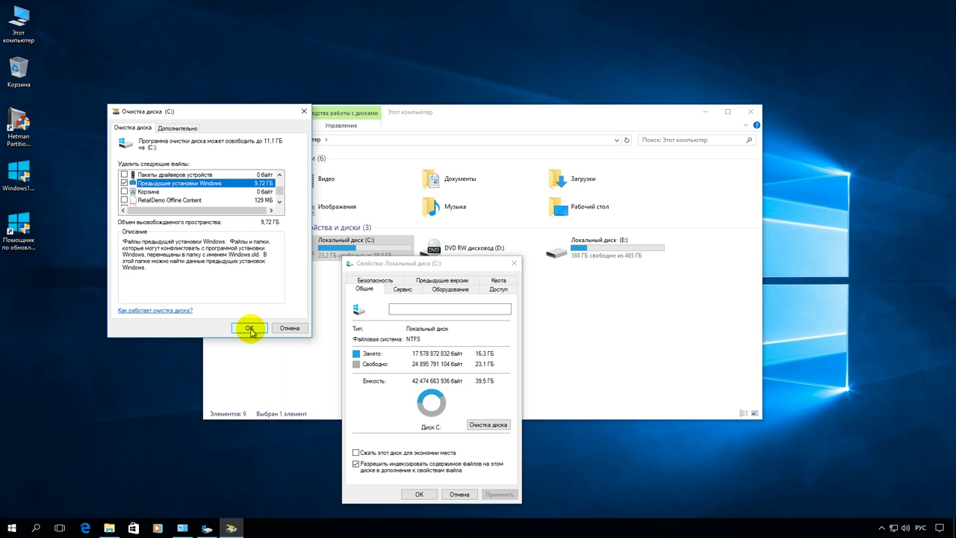
click(289, 328)
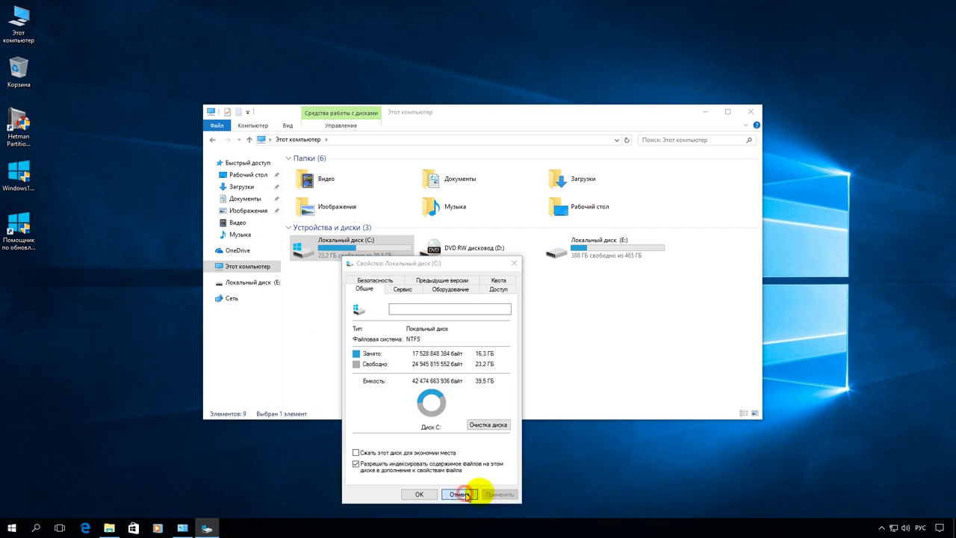
click(460, 494)
click(750, 111)
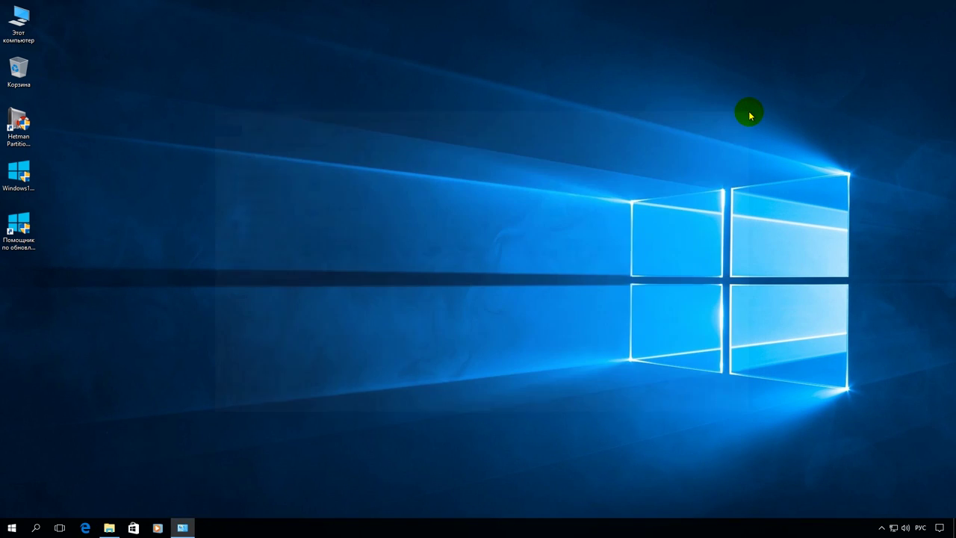
Launch Hetman Partition Recovery from the desktop and dismiss its file recovery wizard
double_click(20, 129)
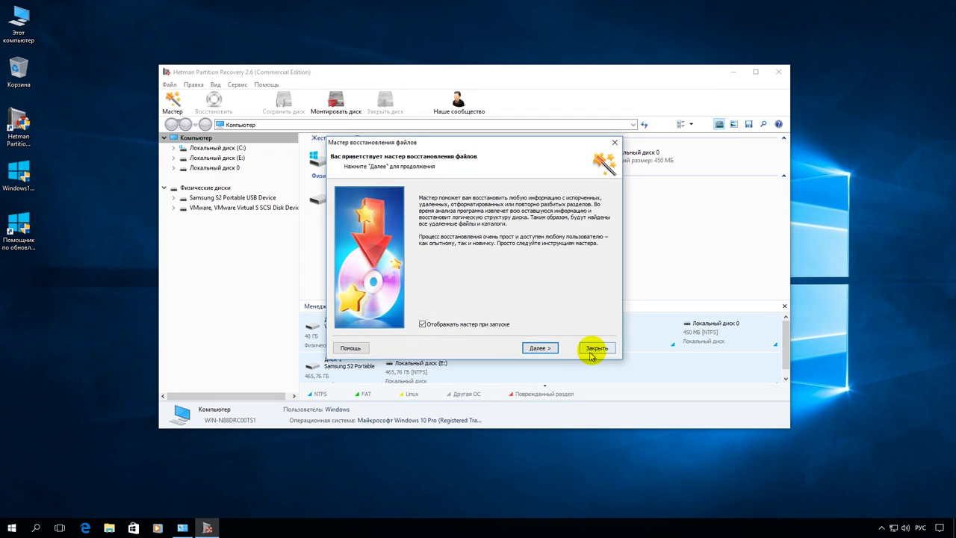
click(594, 351)
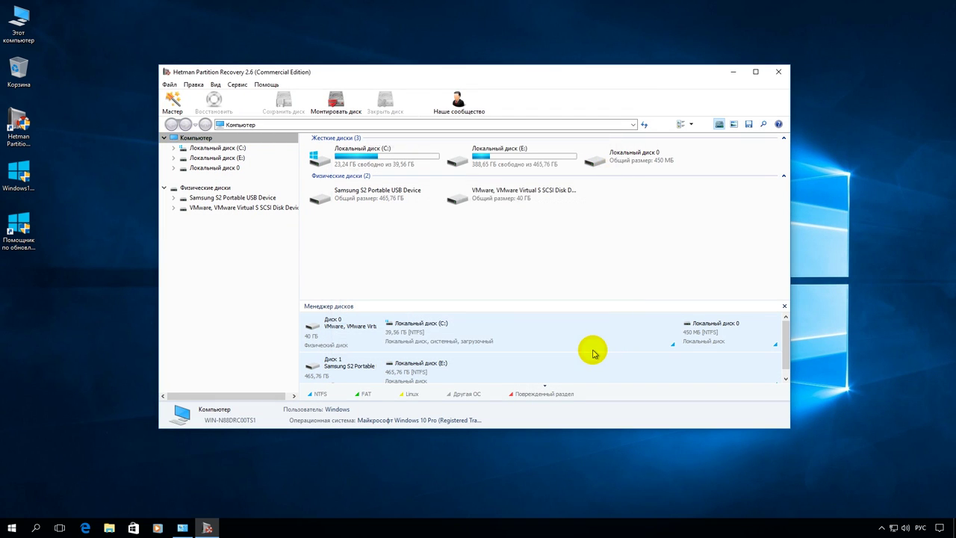